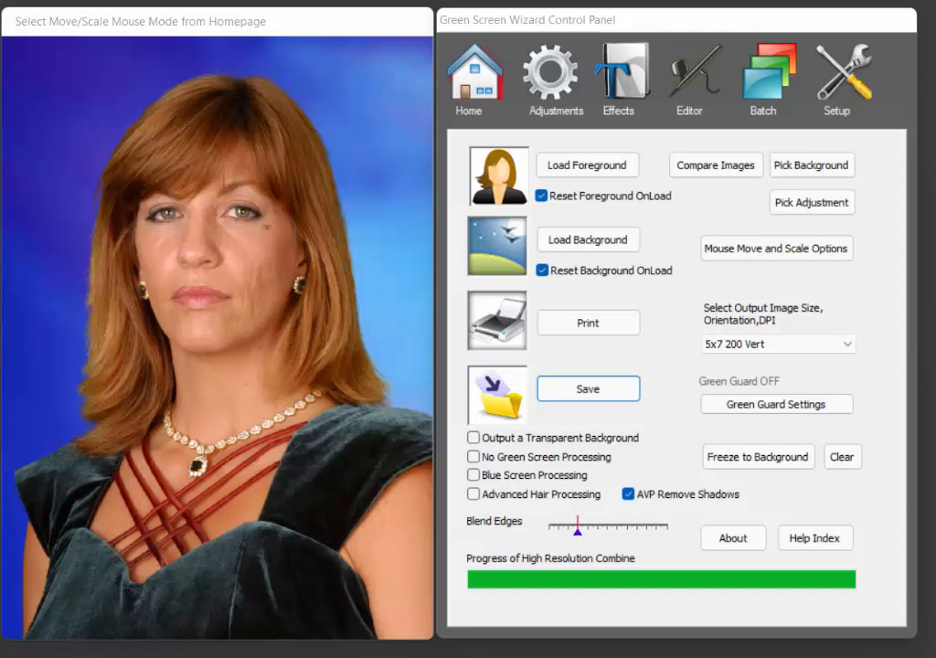
Apply Global Smoothing to the foreground only, setting a moderate amount of smoothing, and close the dialog.
click(625, 89)
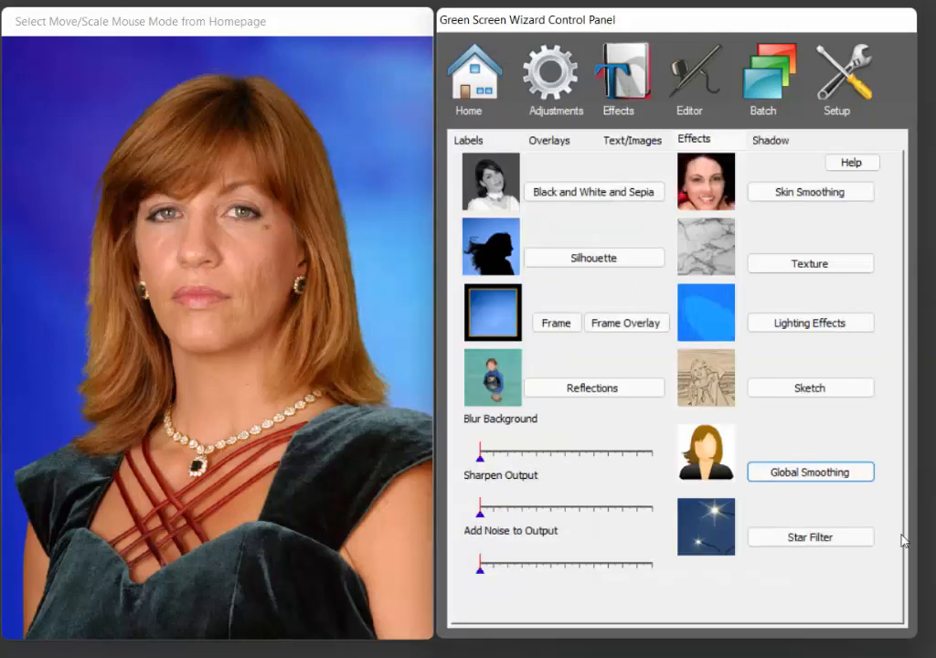
click(835, 482)
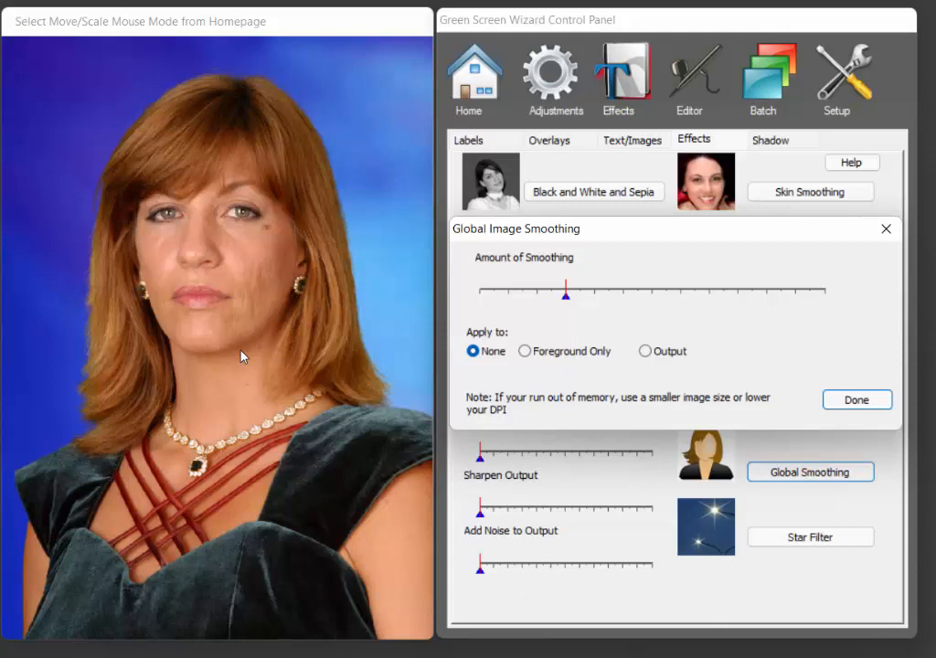
click(551, 353)
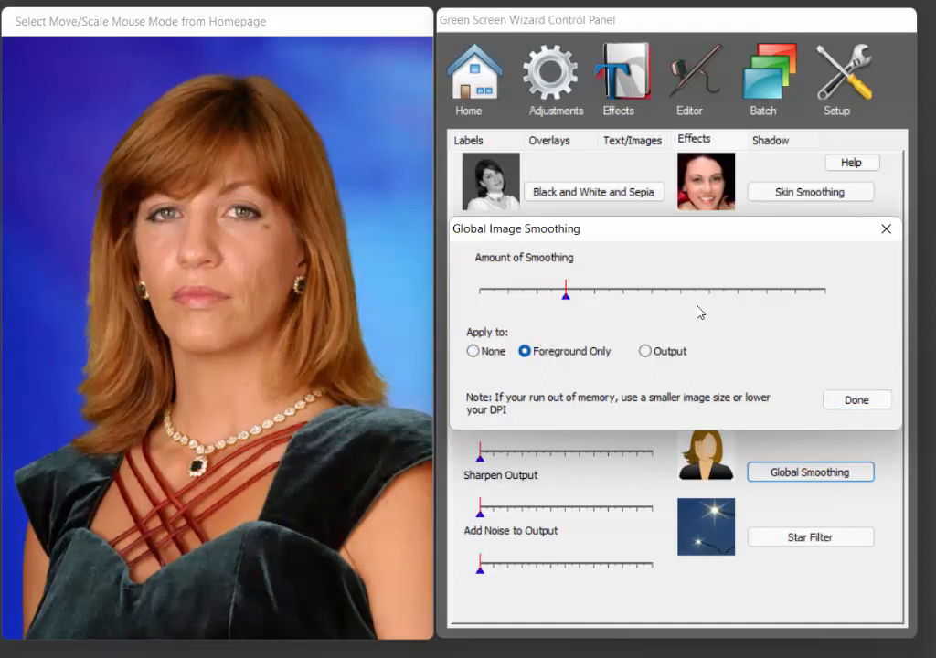
drag(570, 297, 782, 292)
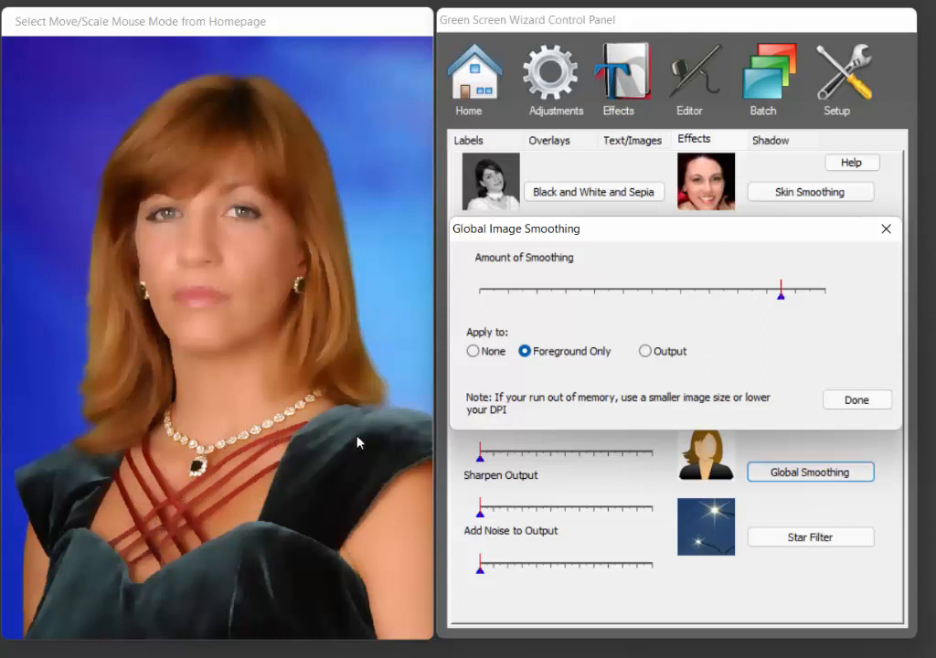
drag(780, 296, 648, 295)
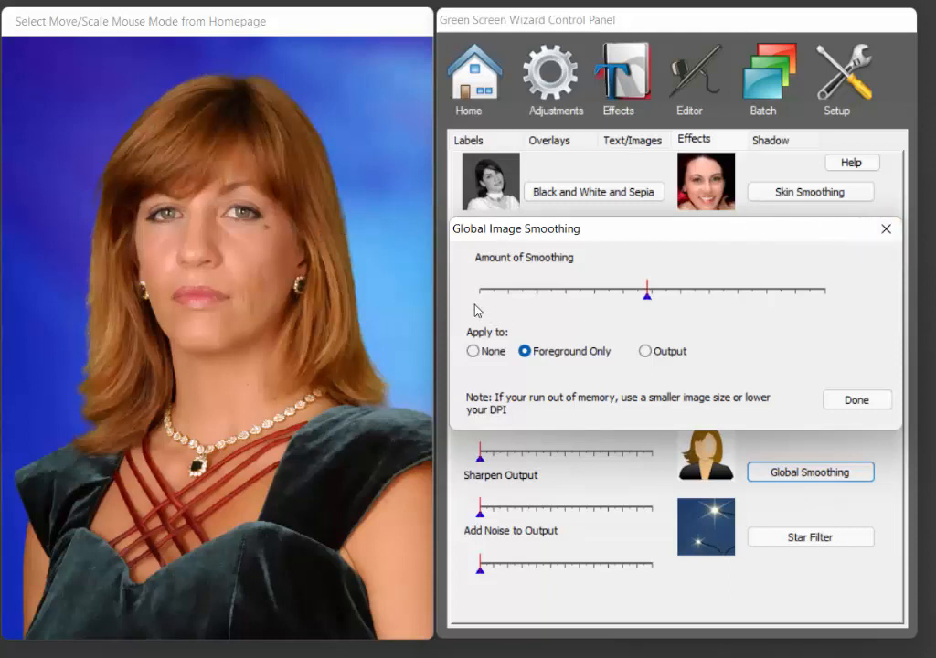
click(891, 232)
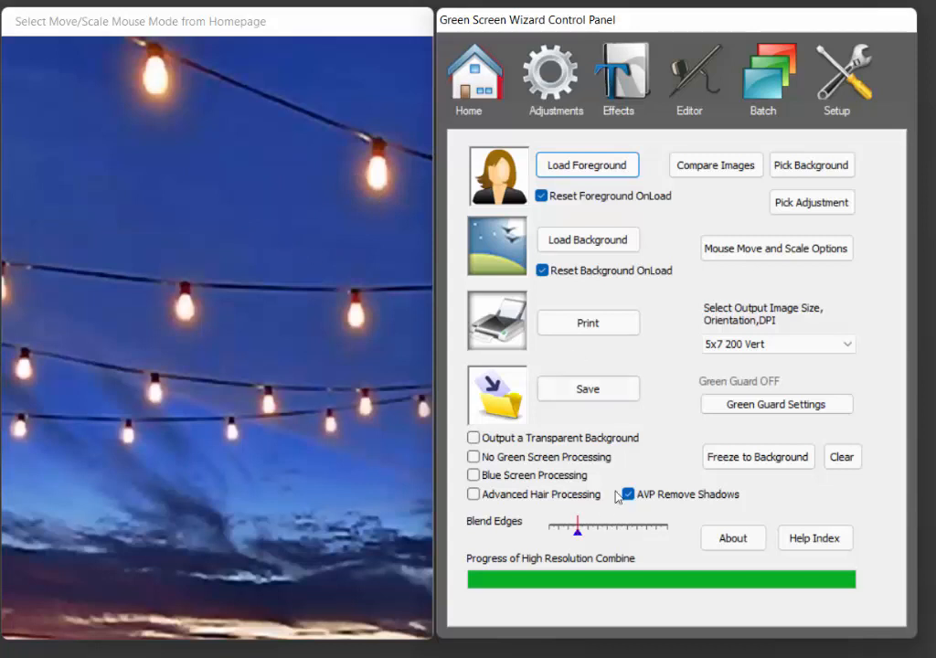
Enable No Green Screen Processing and open the Star Filter effect for the string lights image.
click(473, 457)
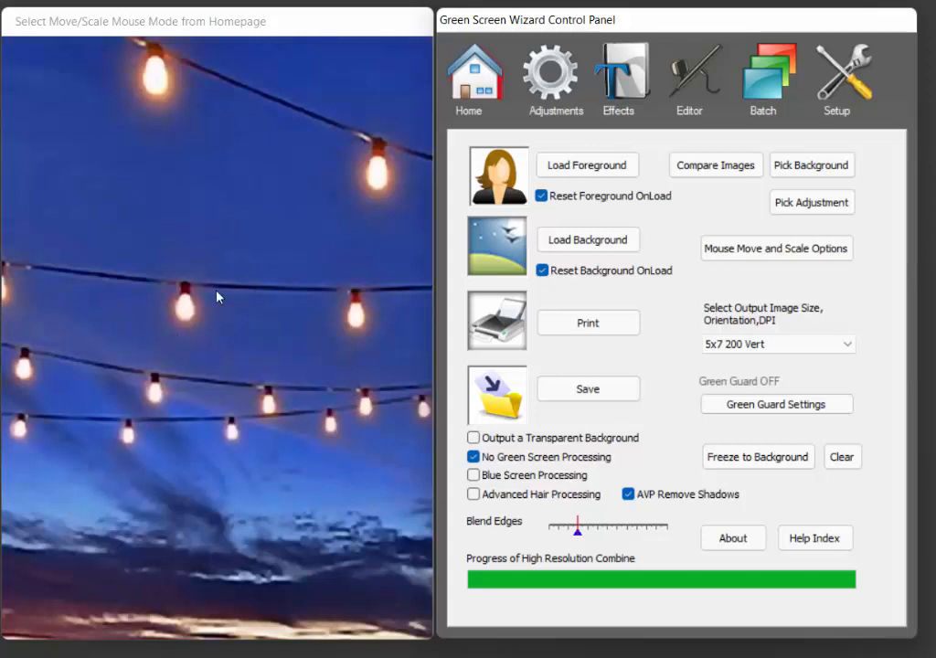
click(637, 82)
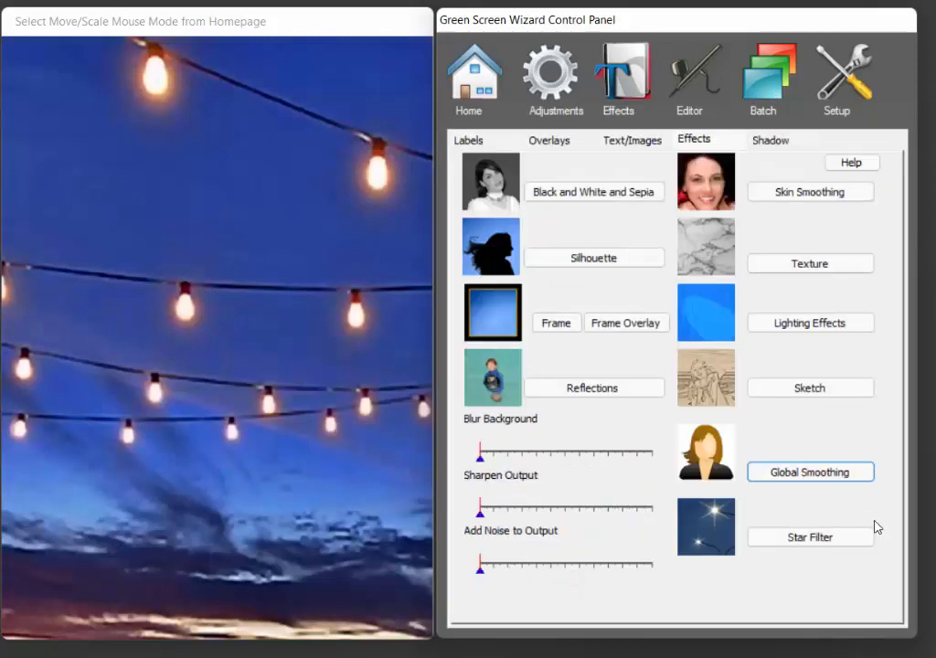
click(810, 539)
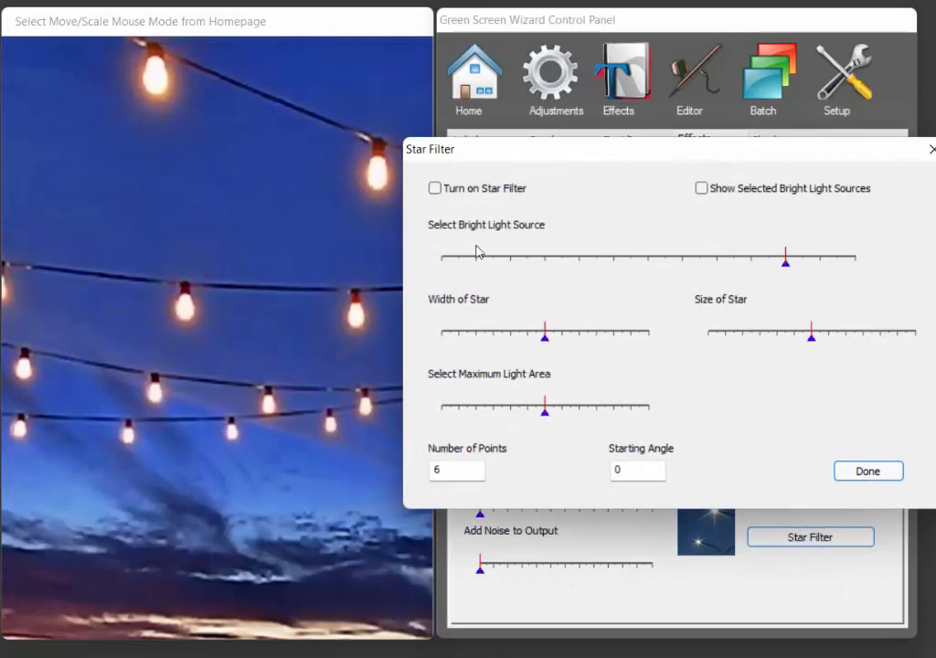
Turn on the star filter and briefly toggle the display of selected bright light sources.
click(437, 189)
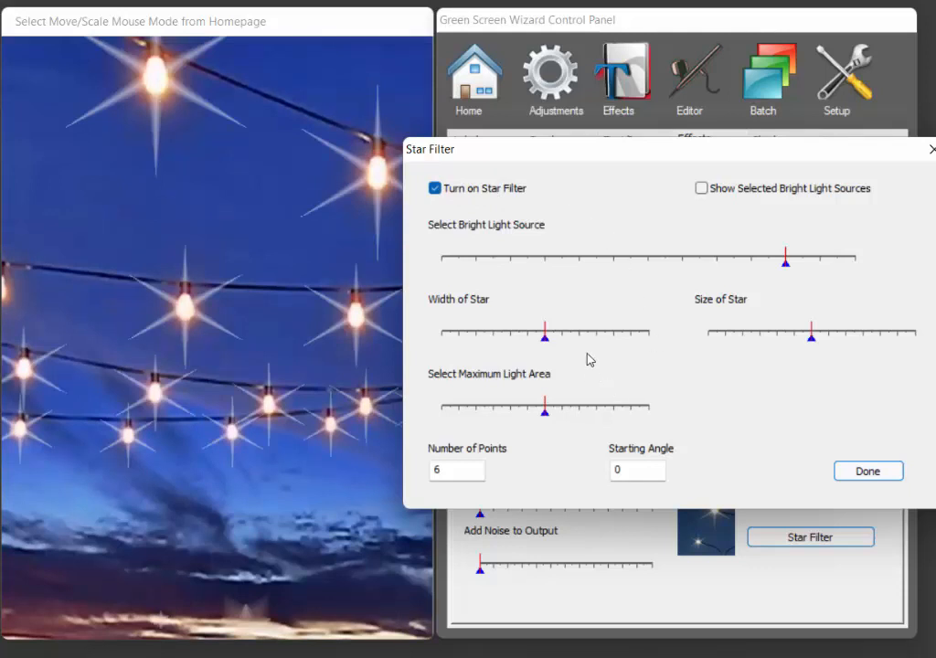
click(701, 190)
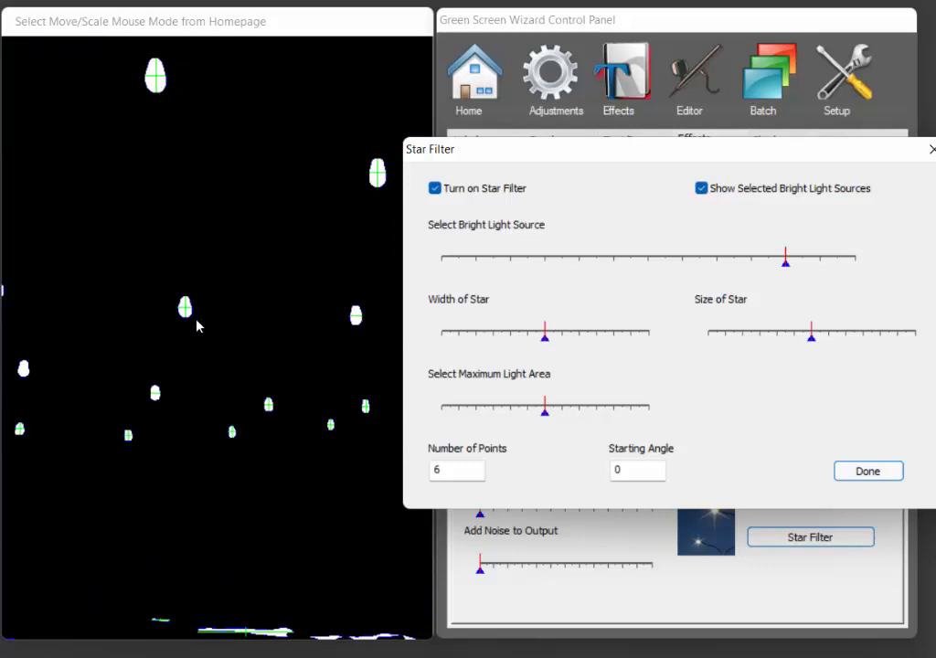
click(701, 189)
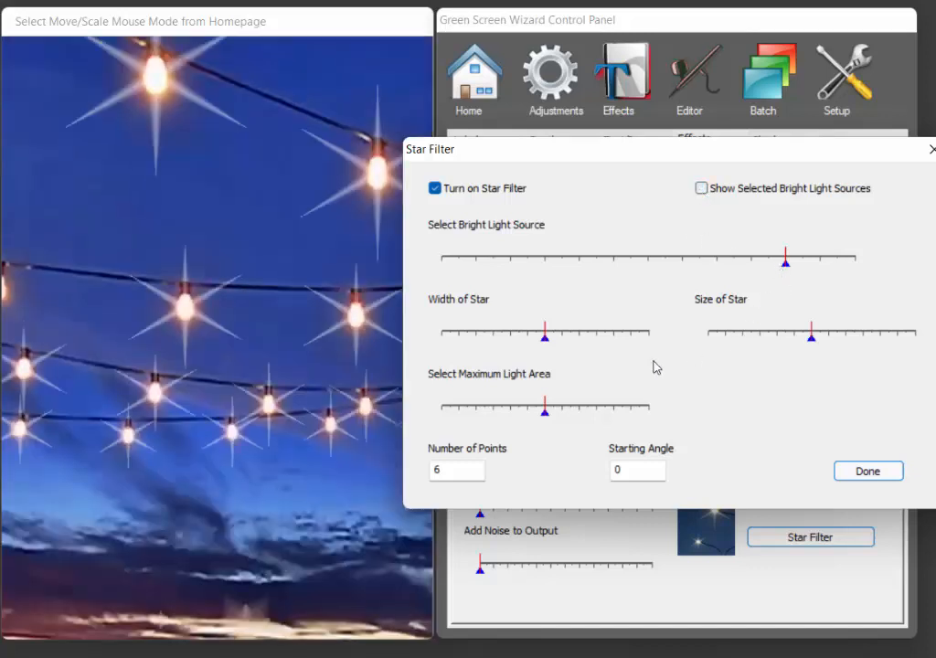
Slightly increase the star width and star size, and lower the maximum light area.
mouse_move(546, 335)
mouse_down()
mouse_move(484, 333)
mouse_move(613, 336)
mouse_move(560, 339)
mouse_up()
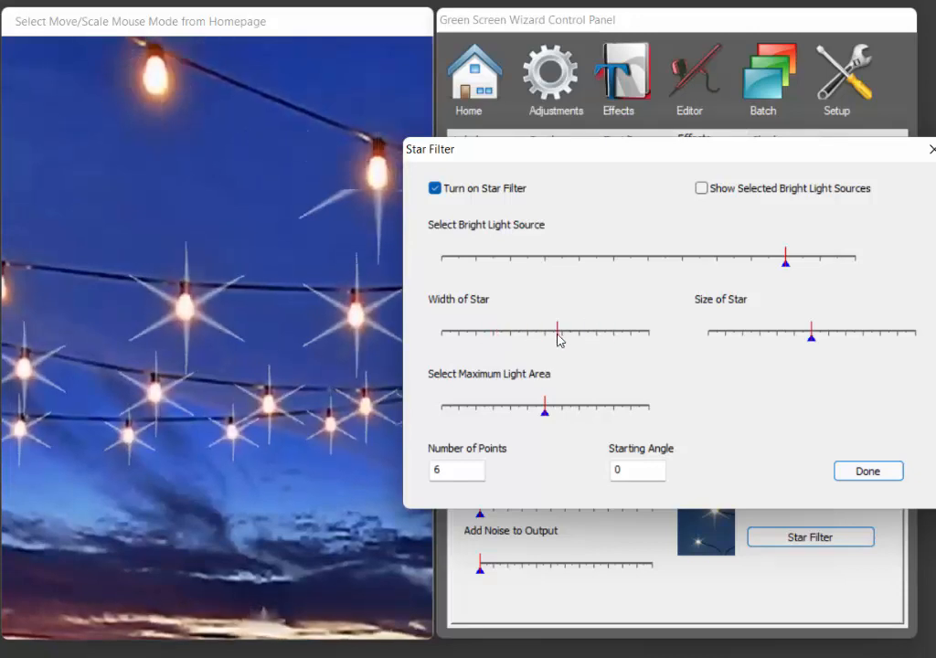
mouse_move(811, 338)
mouse_down()
mouse_move(815, 344)
mouse_move(743, 344)
mouse_move(866, 344)
mouse_move(821, 341)
mouse_up()
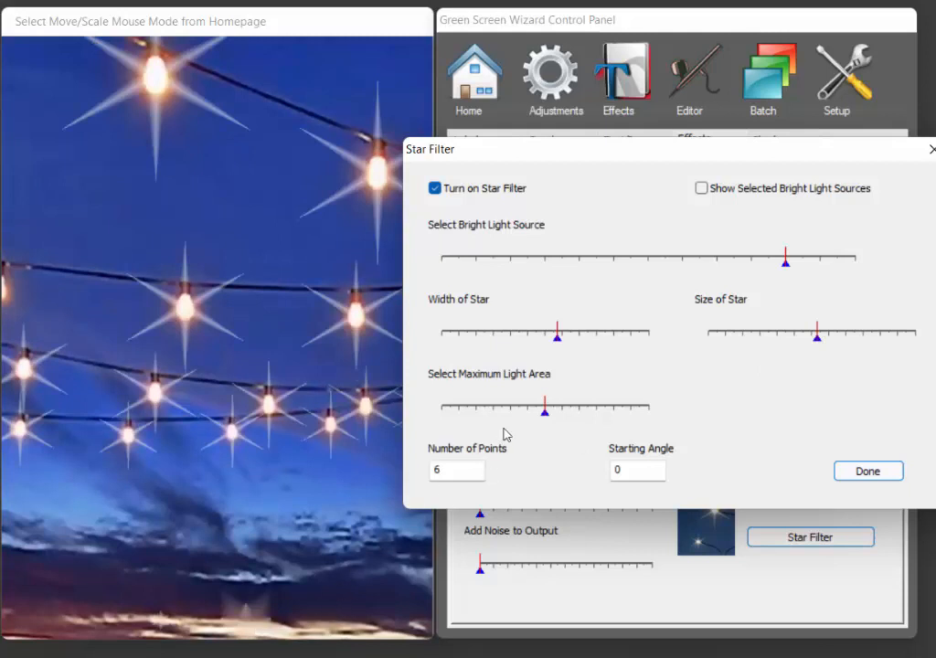
drag(548, 413, 474, 414)
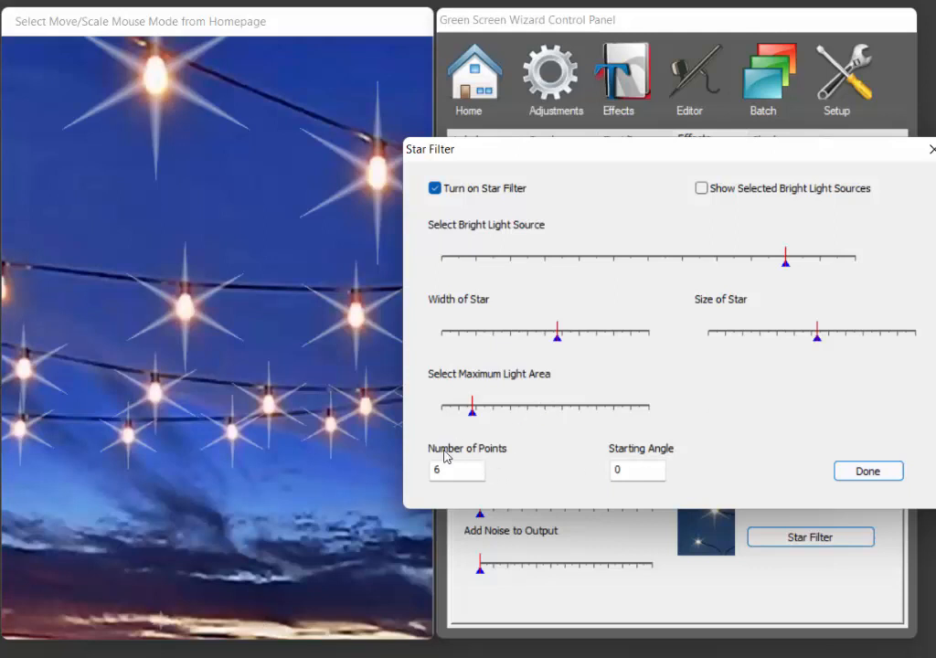
Set the star's number of points to 4.
drag(447, 467, 420, 479)
text(10)
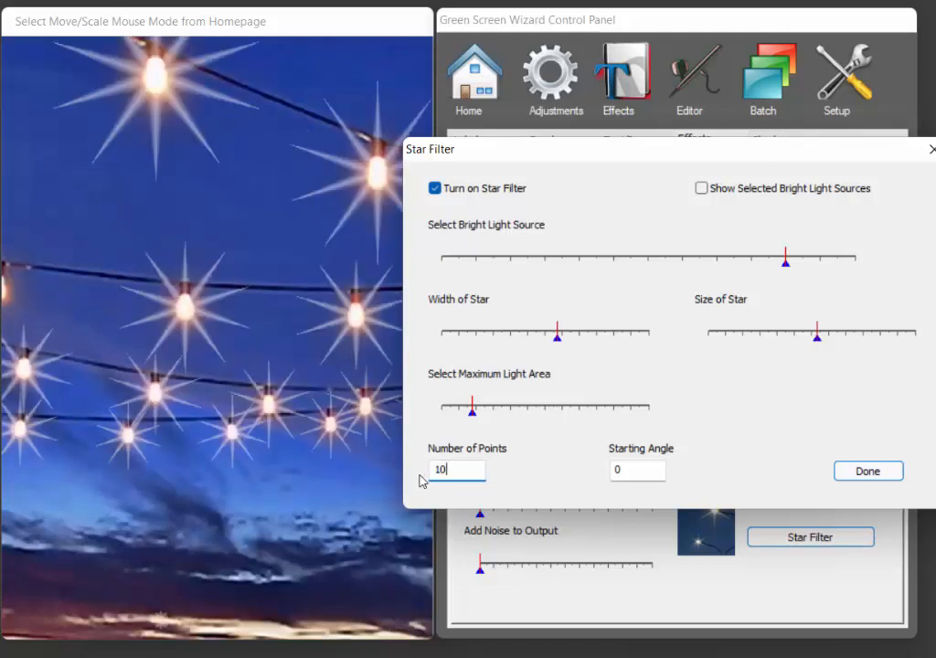
key(BackSpace)
key(BackSpace)
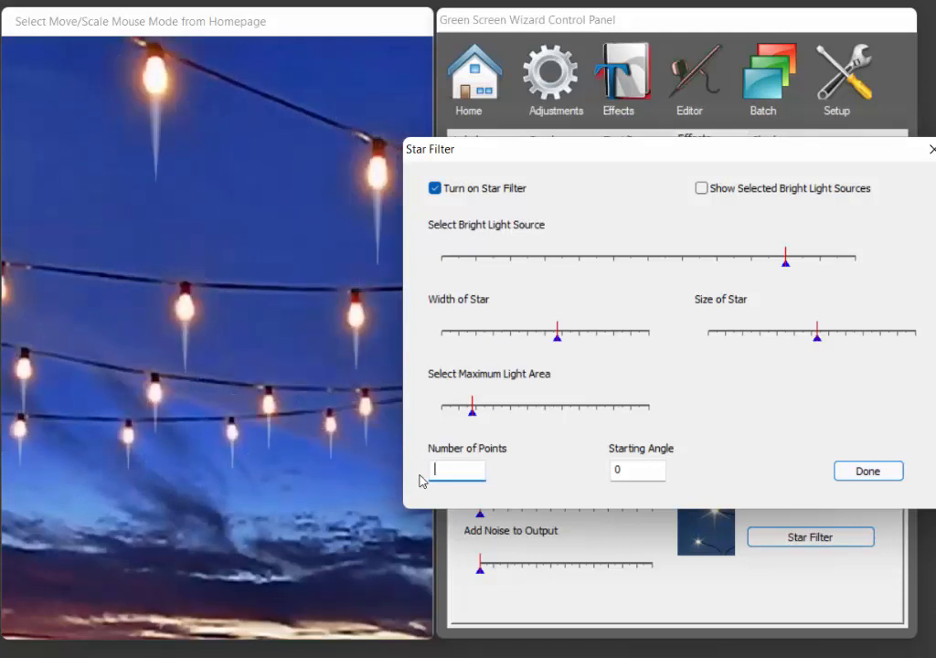
text(4)
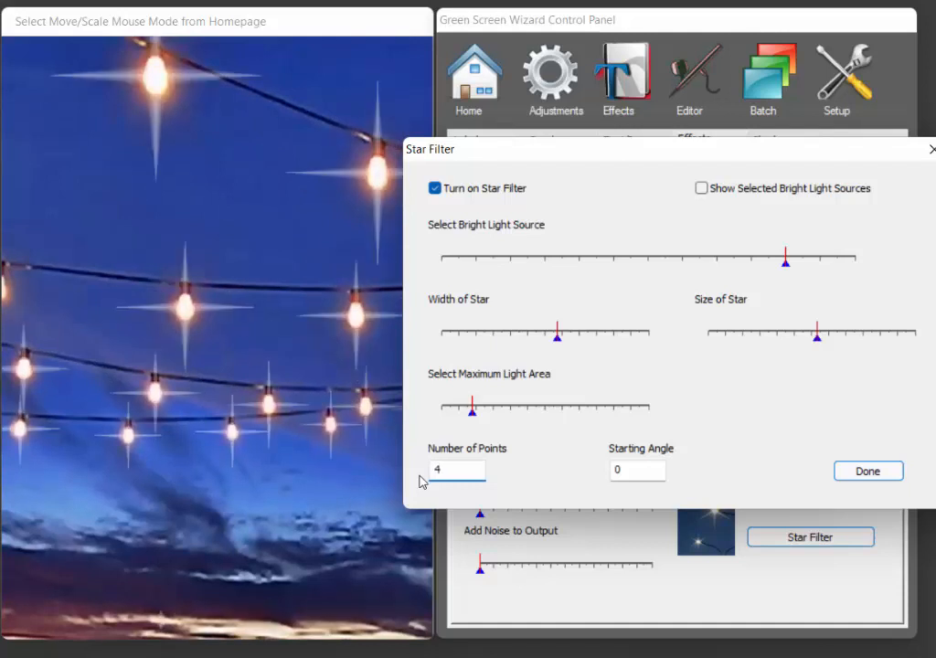
Set the starting angle to 45 and close the Star Filter dialog.
click(643, 470)
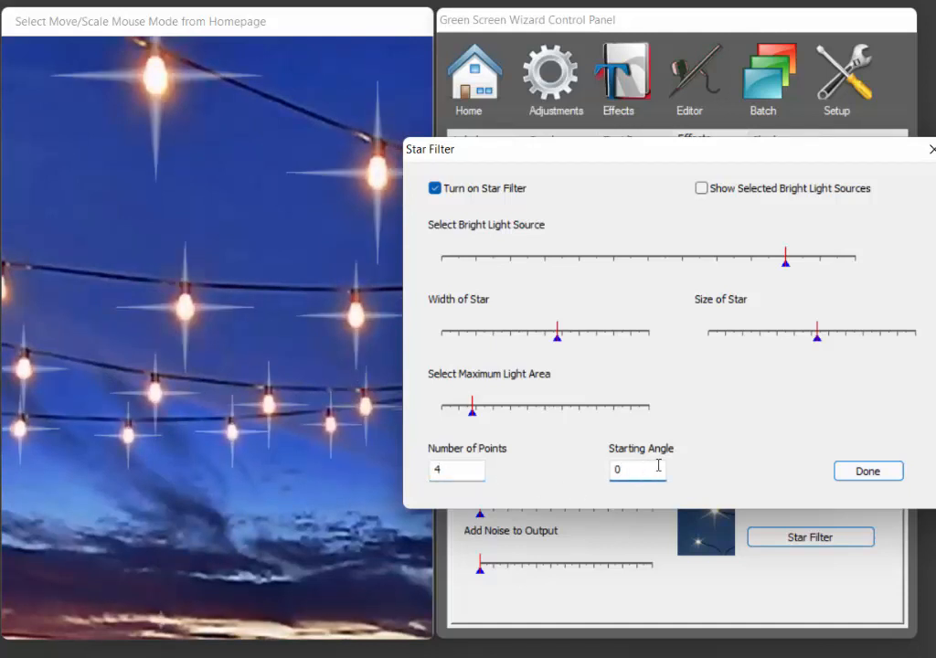
key(BackSpace)
text(45)
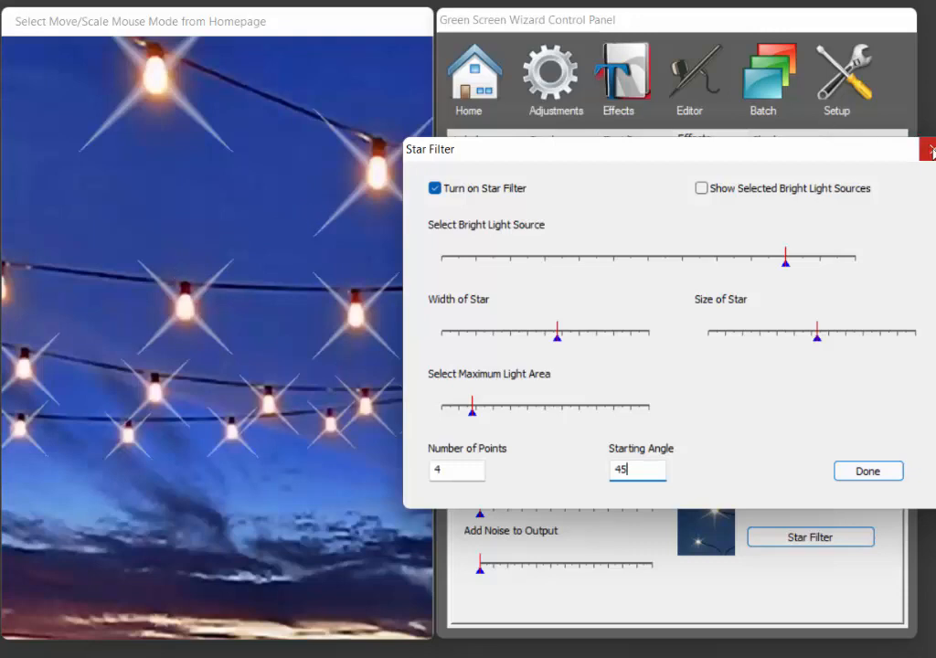
click(927, 148)
Load the wireless-christmas-tree-candle-lights image from the Star Filter Examples folder as the foreground.
click(480, 94)
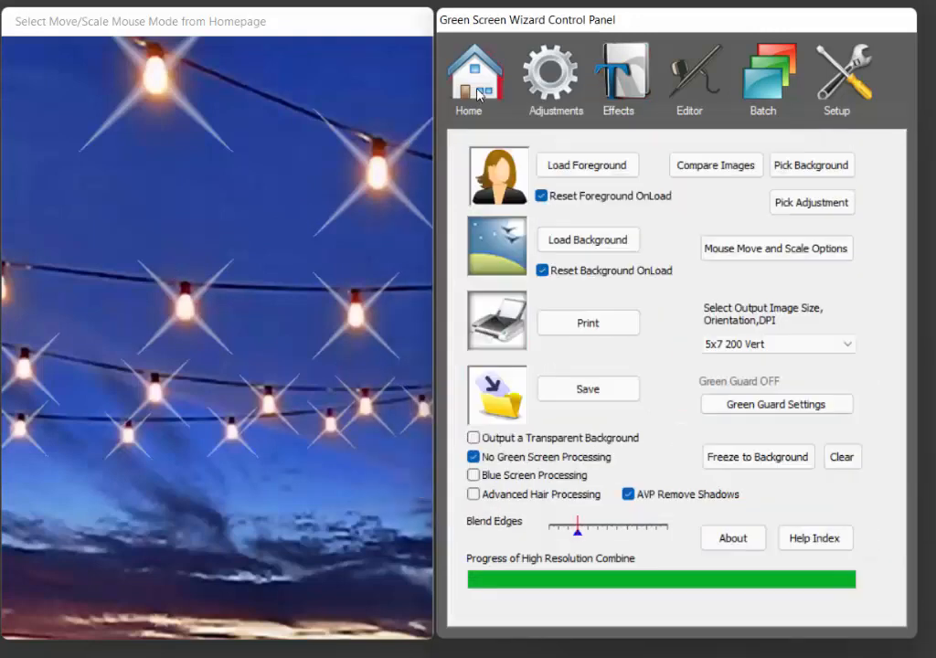
click(586, 160)
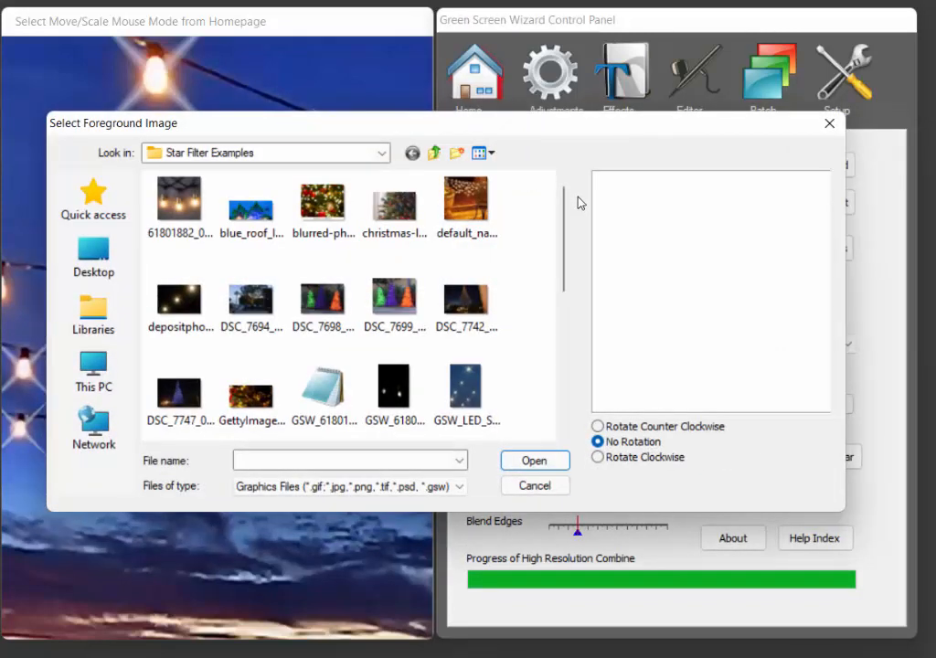
drag(563, 203, 564, 364)
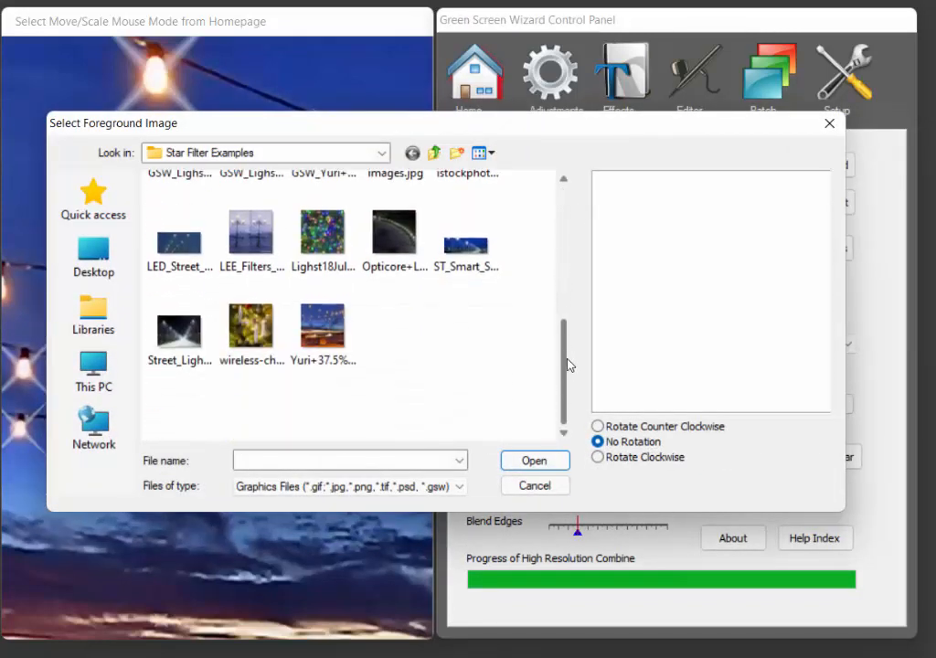
click(251, 327)
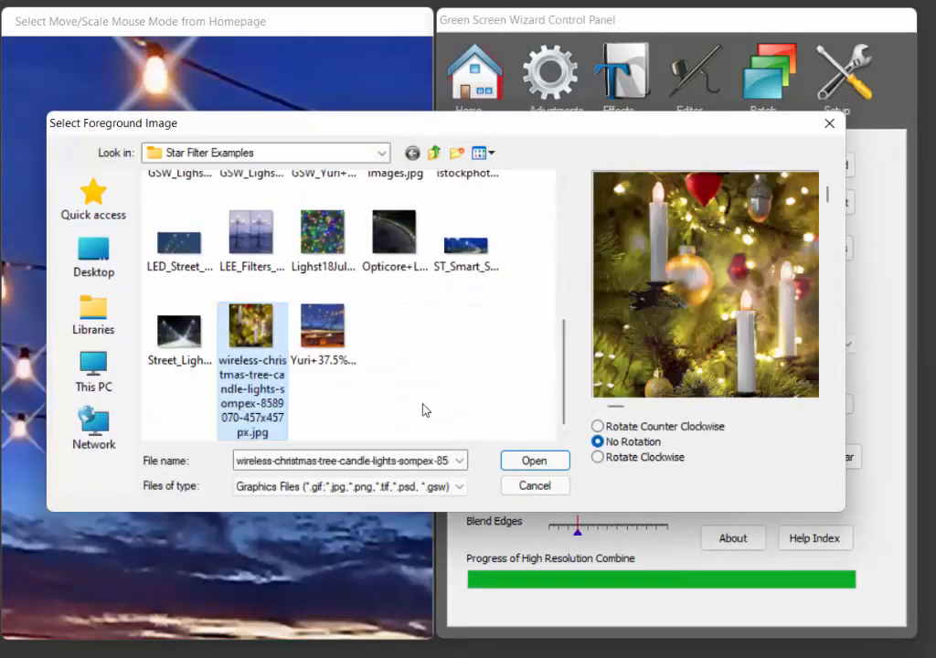
click(549, 468)
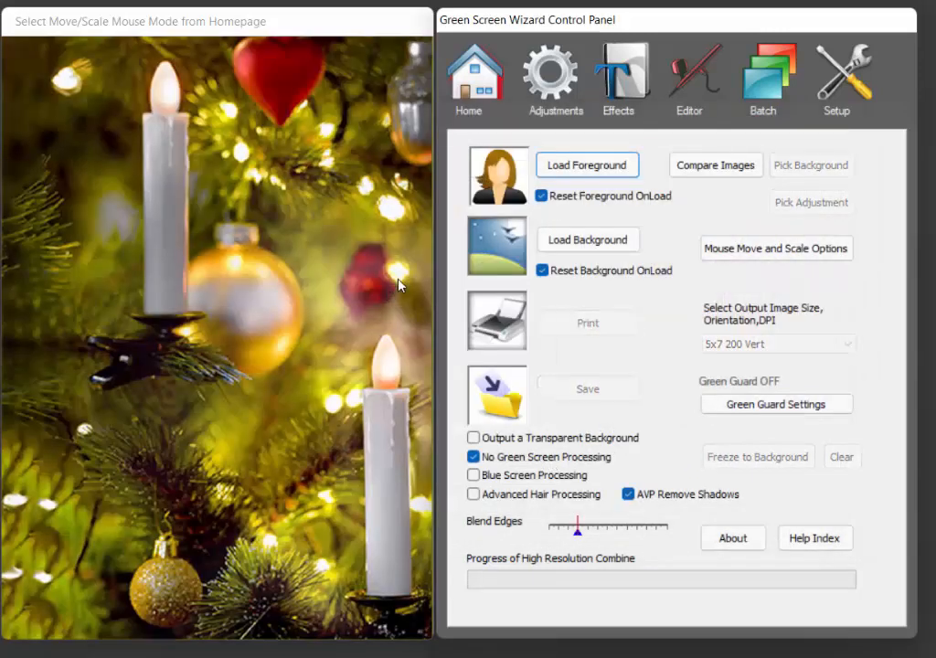
Turn on the Star Filter for the Christmas tree image and move its dialog aside.
click(615, 85)
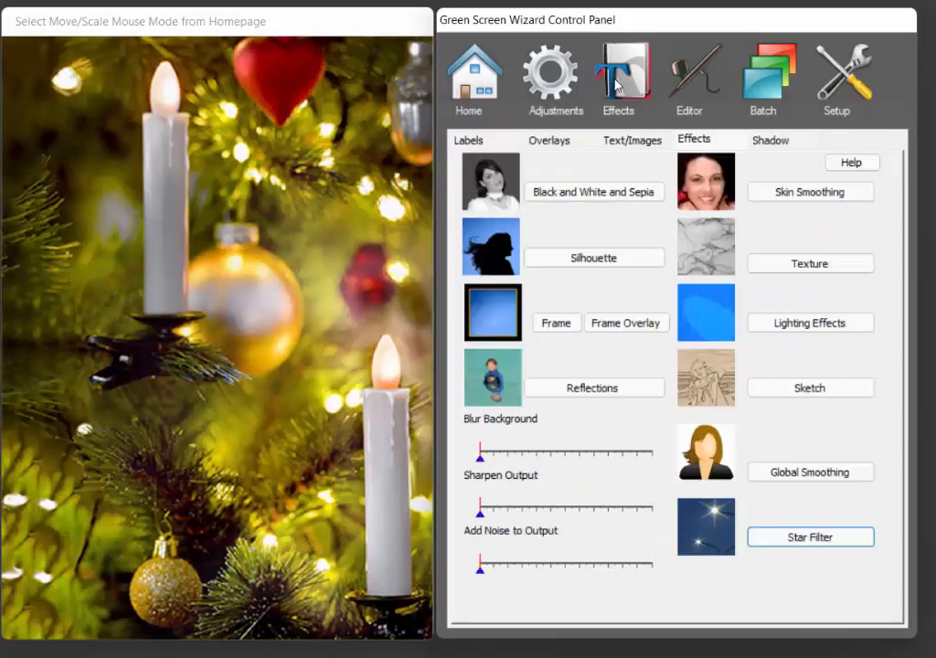
click(811, 536)
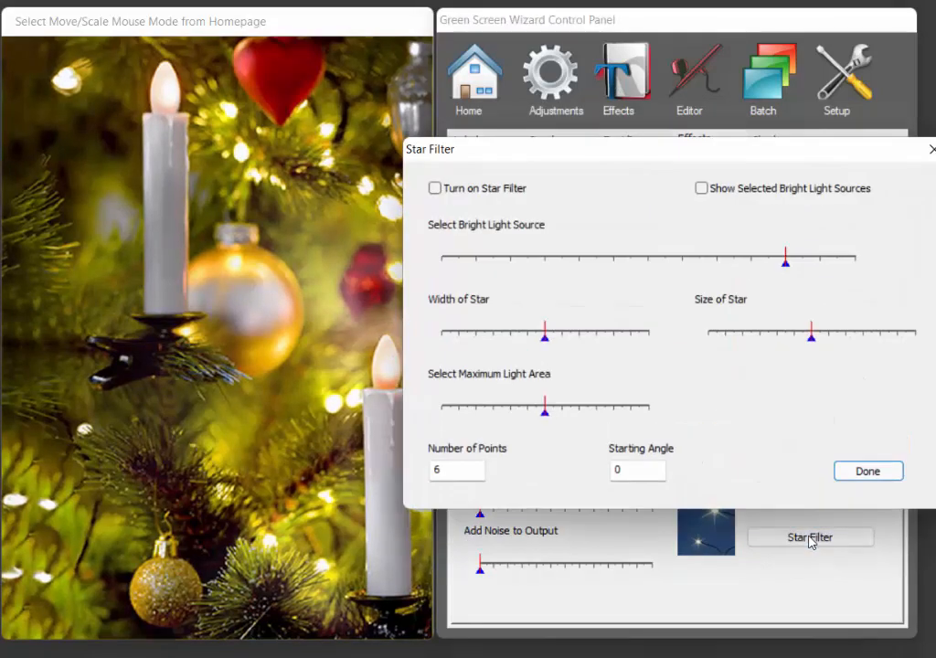
click(456, 192)
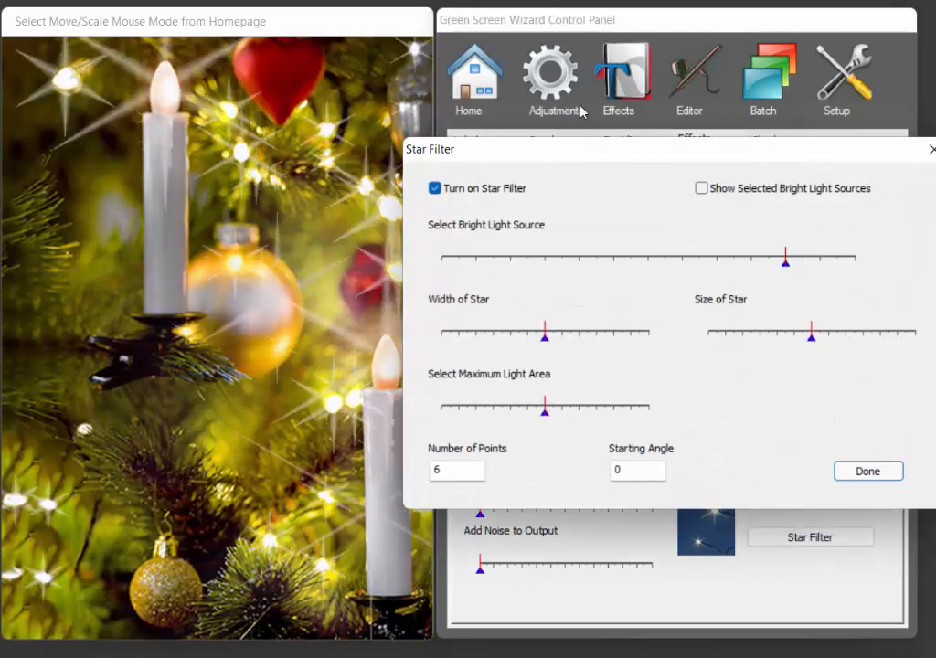
drag(553, 160, 653, 93)
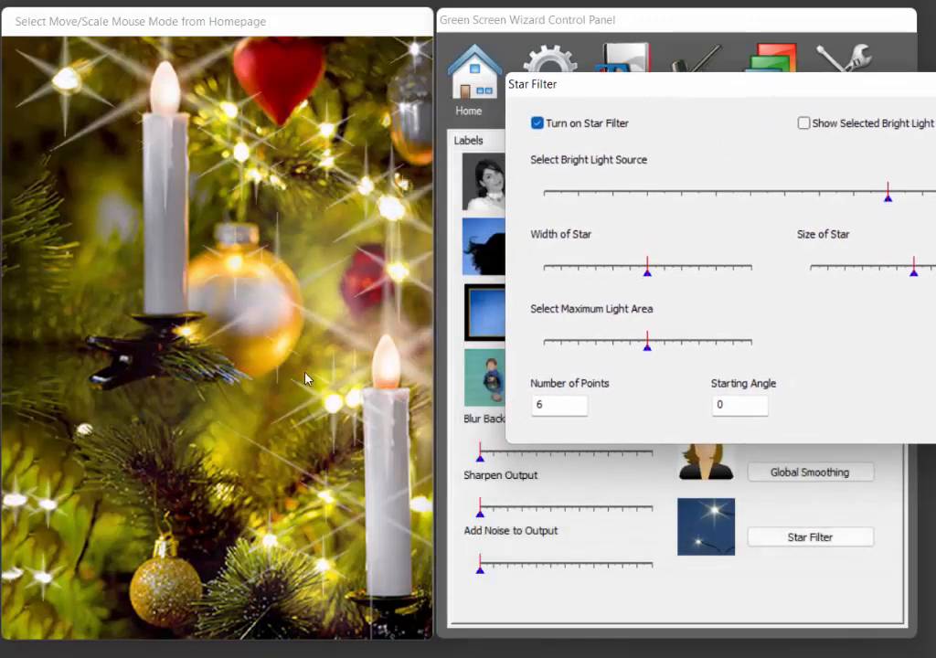